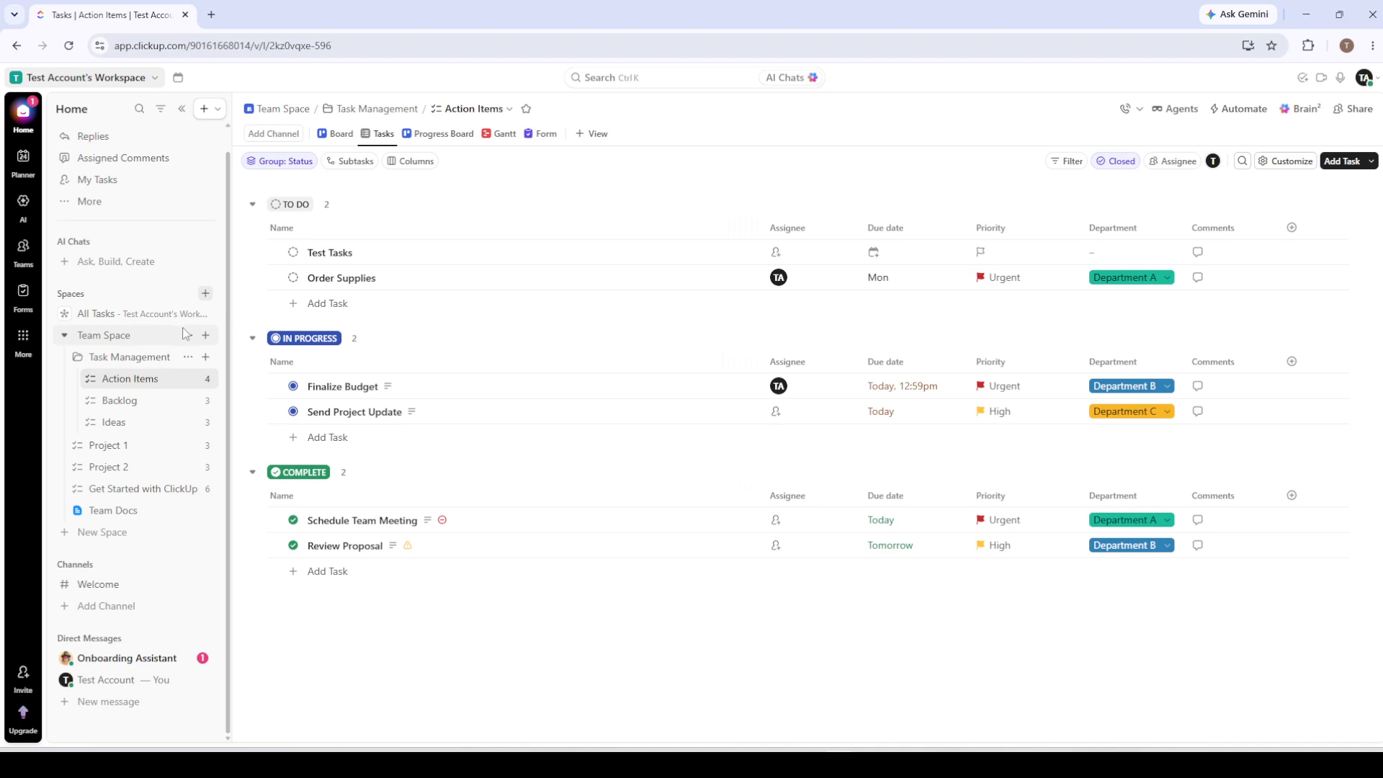
Open the task status settings of the Task Management folder and view the available status templates.
left_click(94, 387)
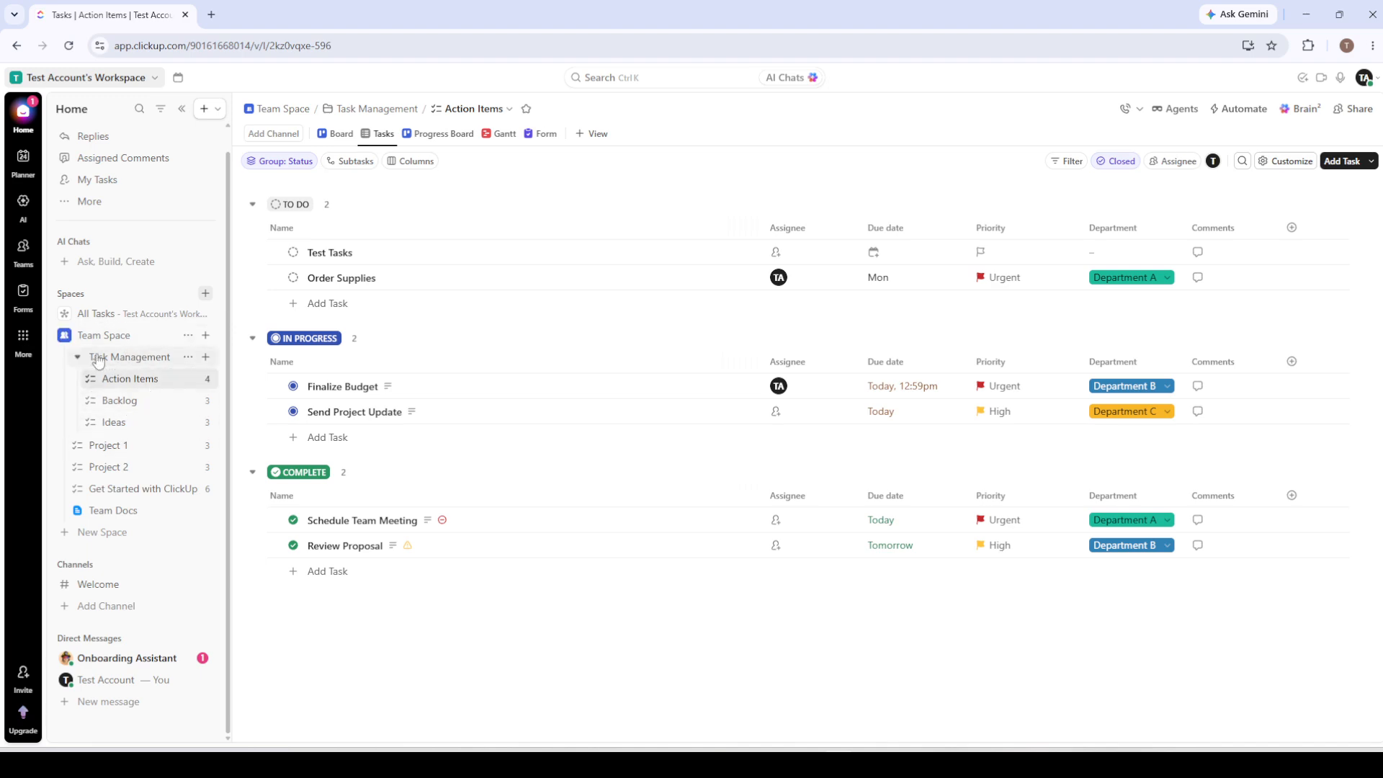
left_click(190, 360)
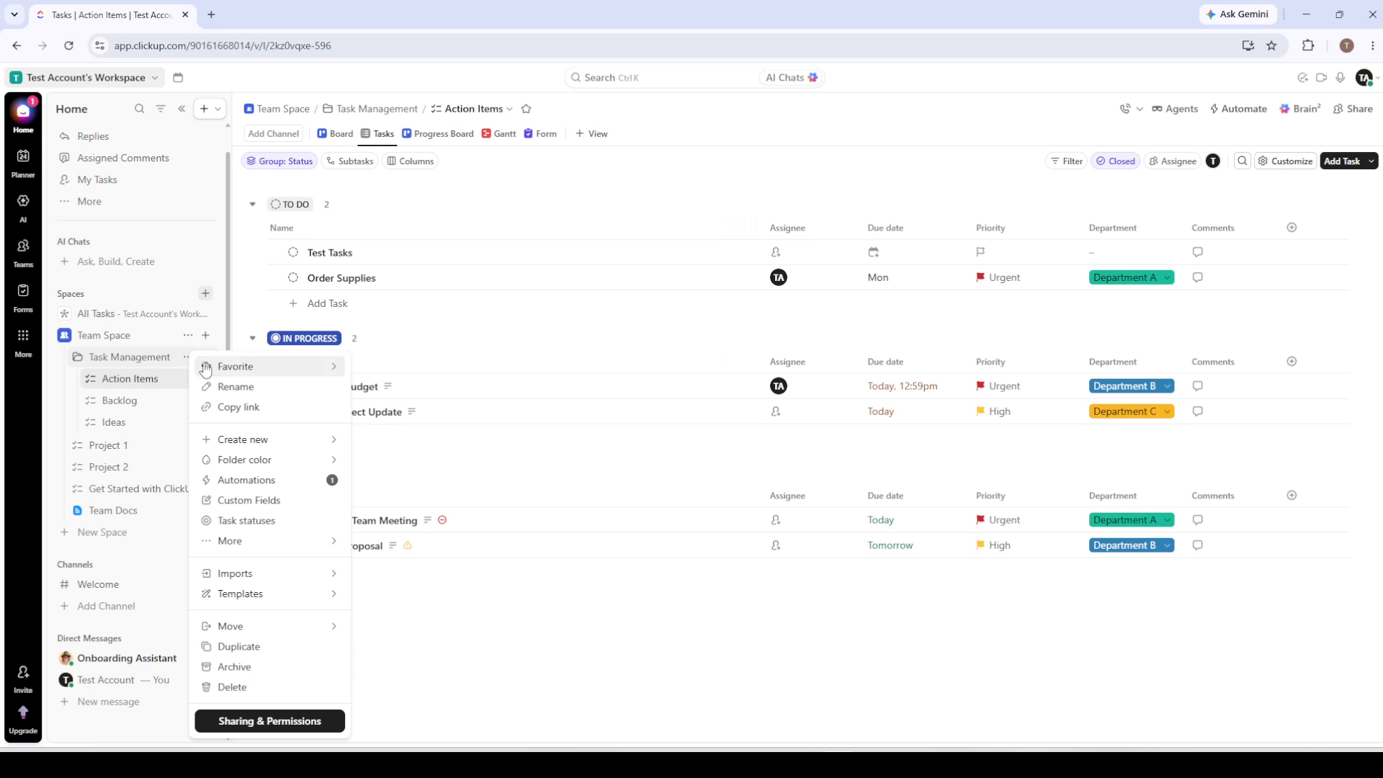
mouse_move(213, 371)
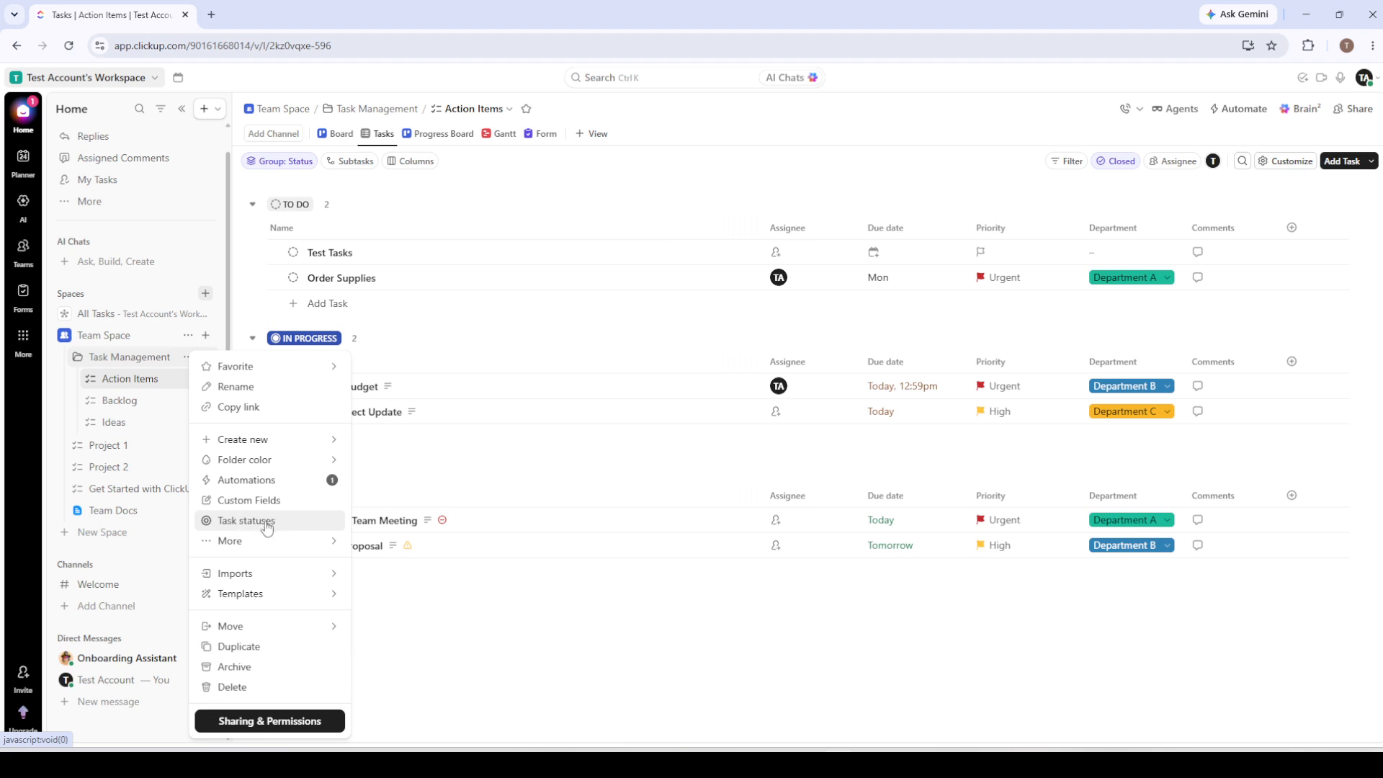
left_click(267, 528)
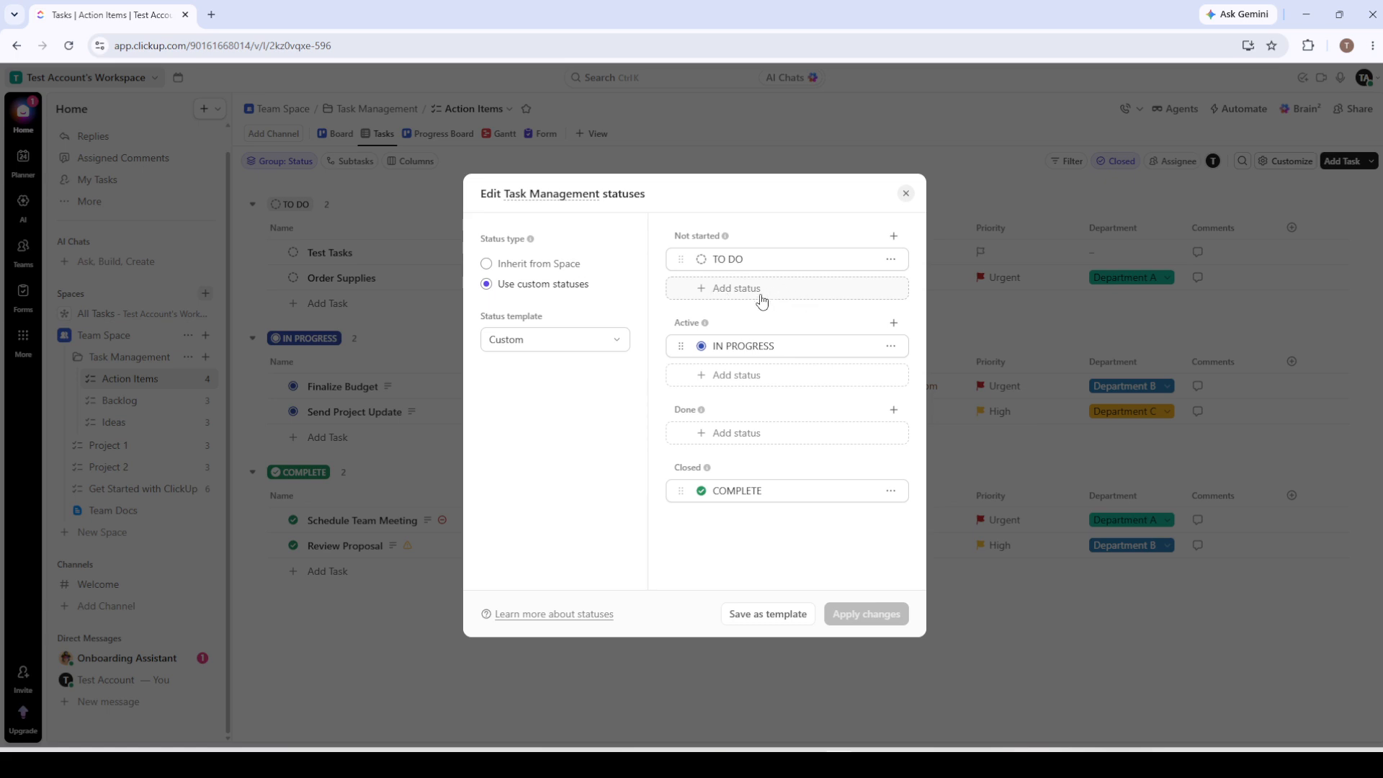
left_click(501, 352)
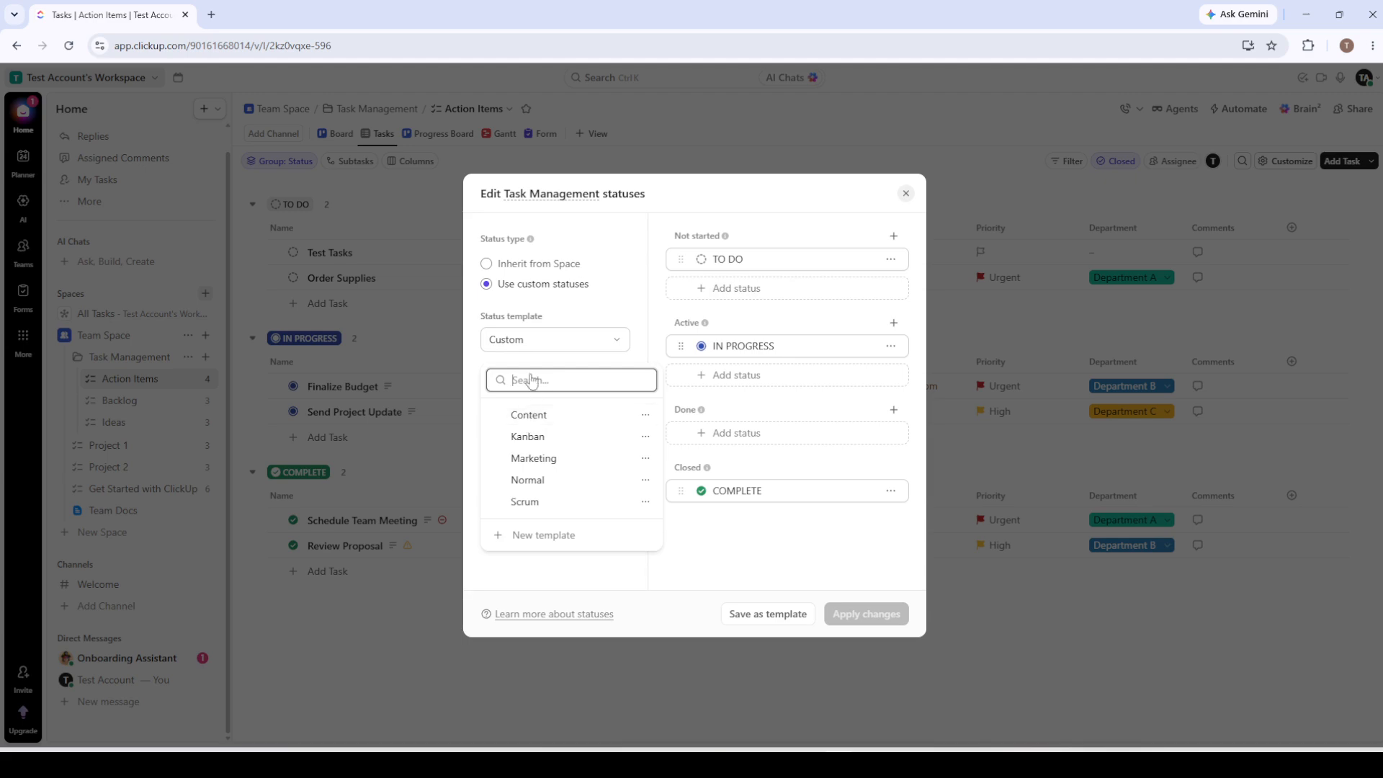
left_click(542, 352)
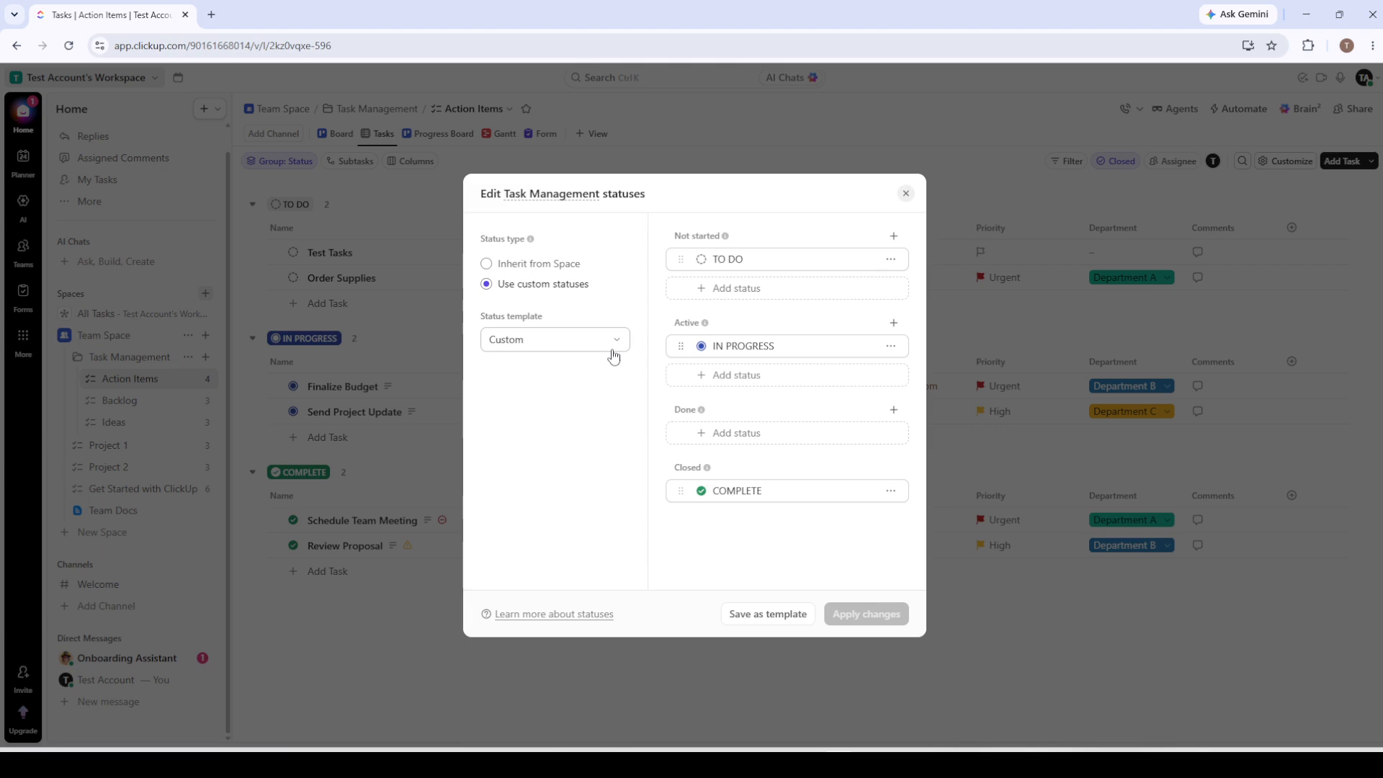
Add a status named NOT STARTED to the Not started group.
left_click(724, 296)
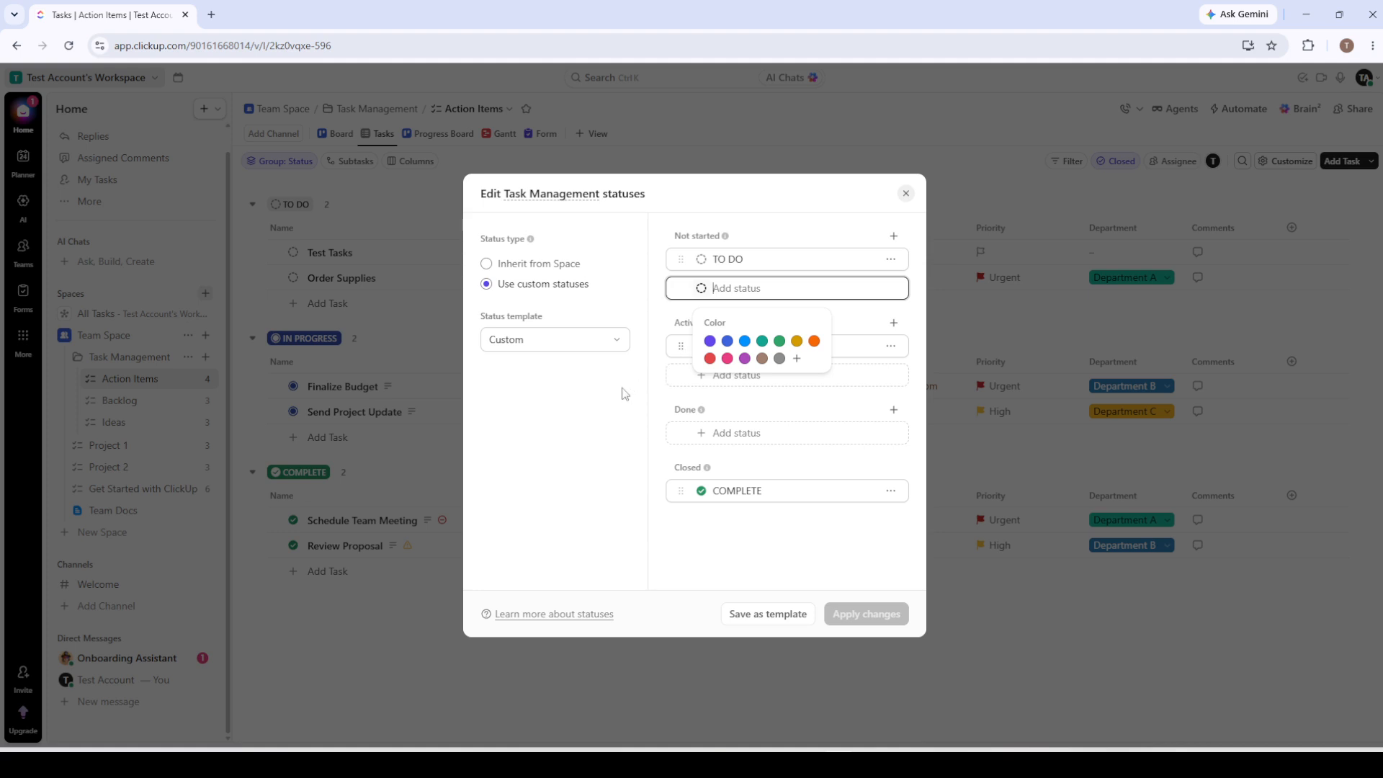
type("NOT ST")
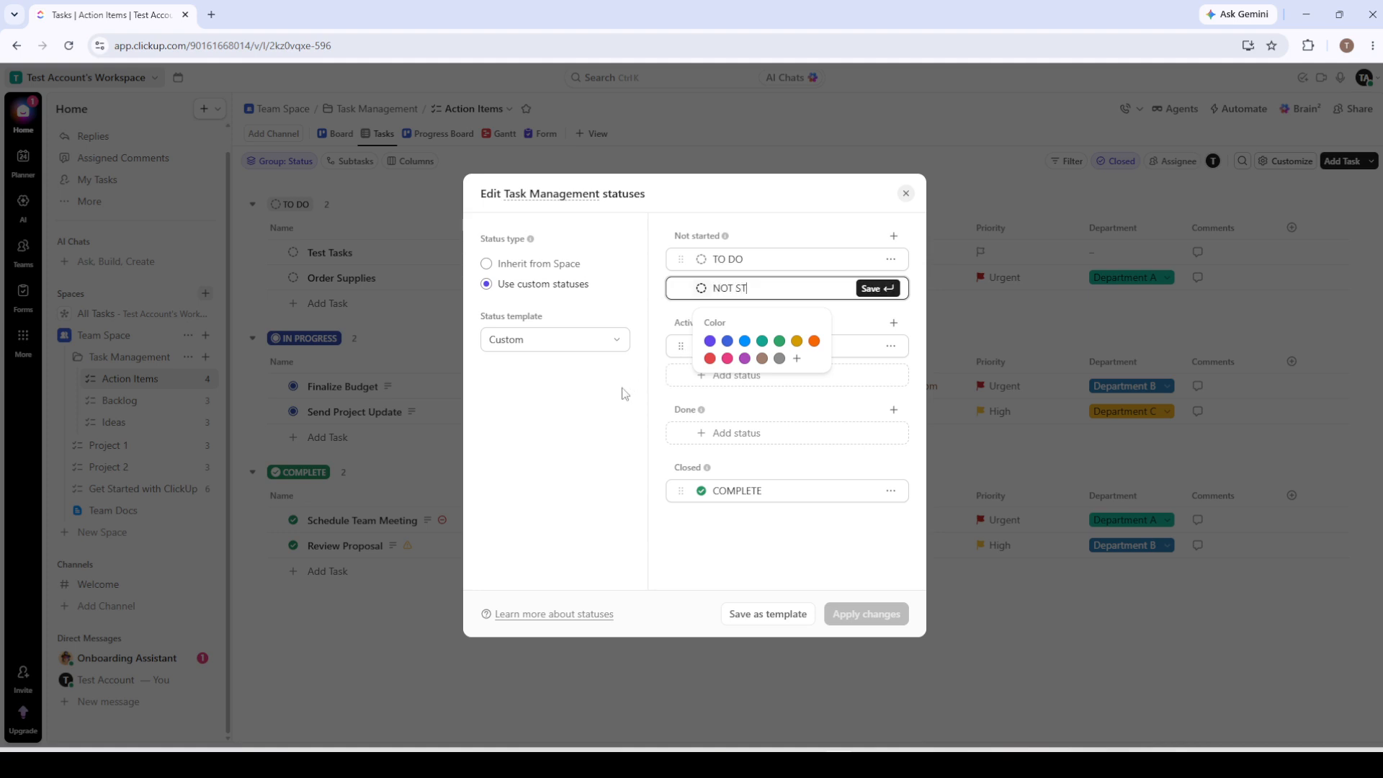
type("ARTED")
key("Return")
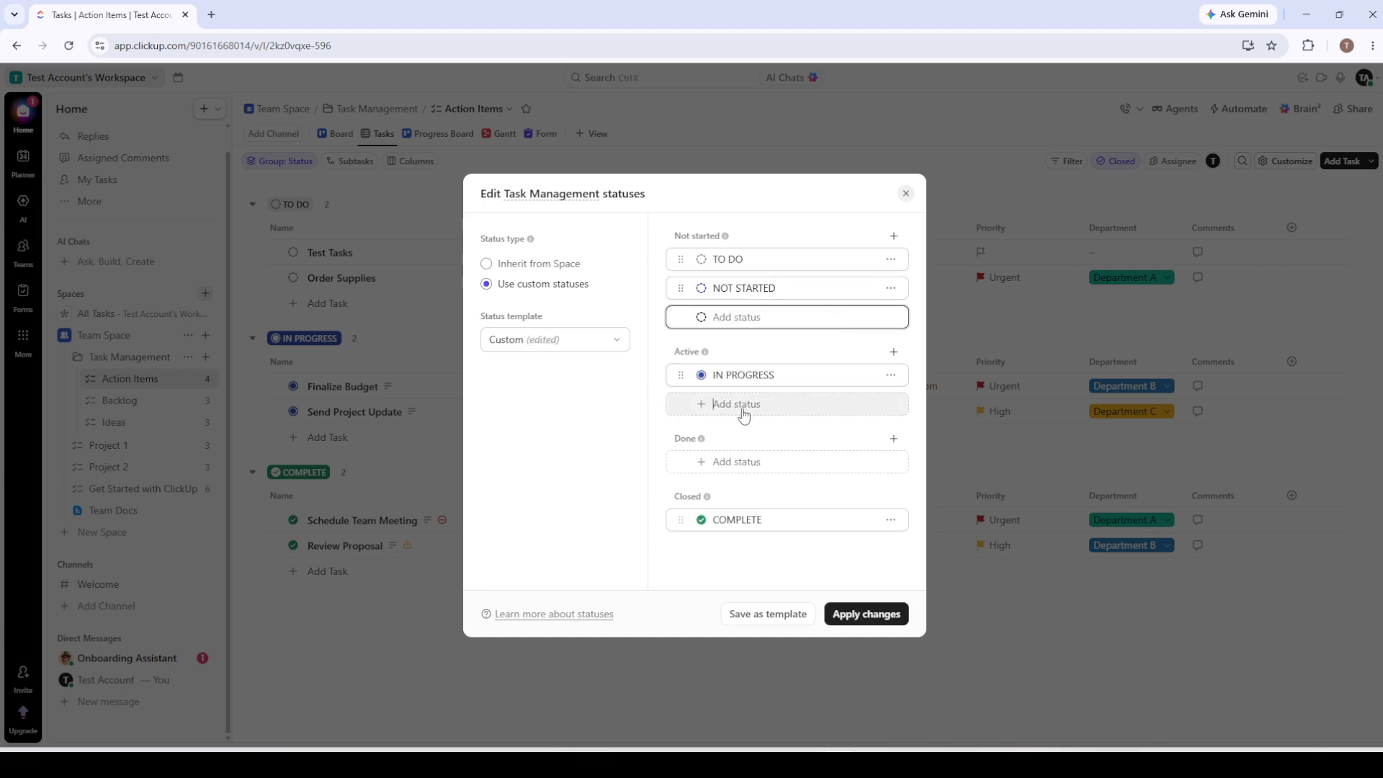
Add a status named ACTIVE to the Active group and one named DONE to the Done group.
left_click(743, 412)
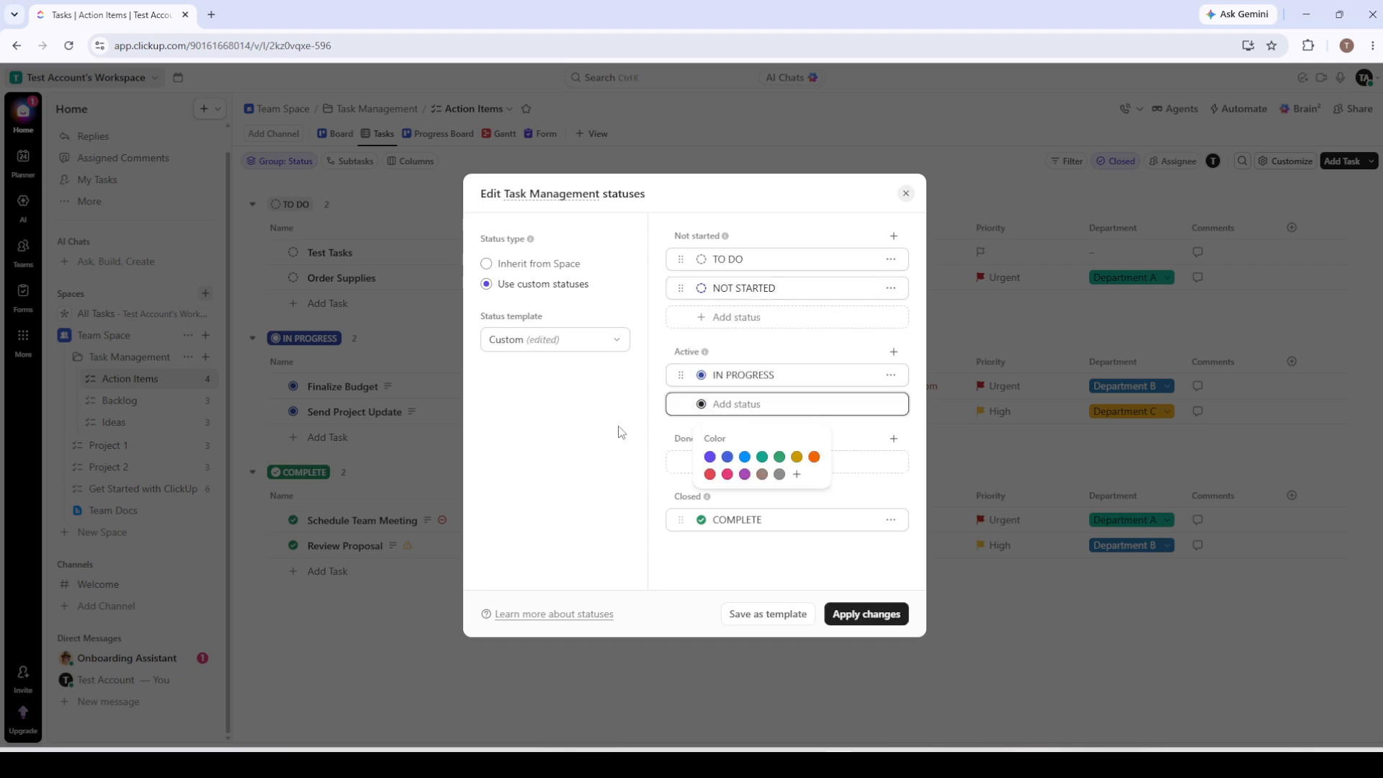
type("ACTIVE")
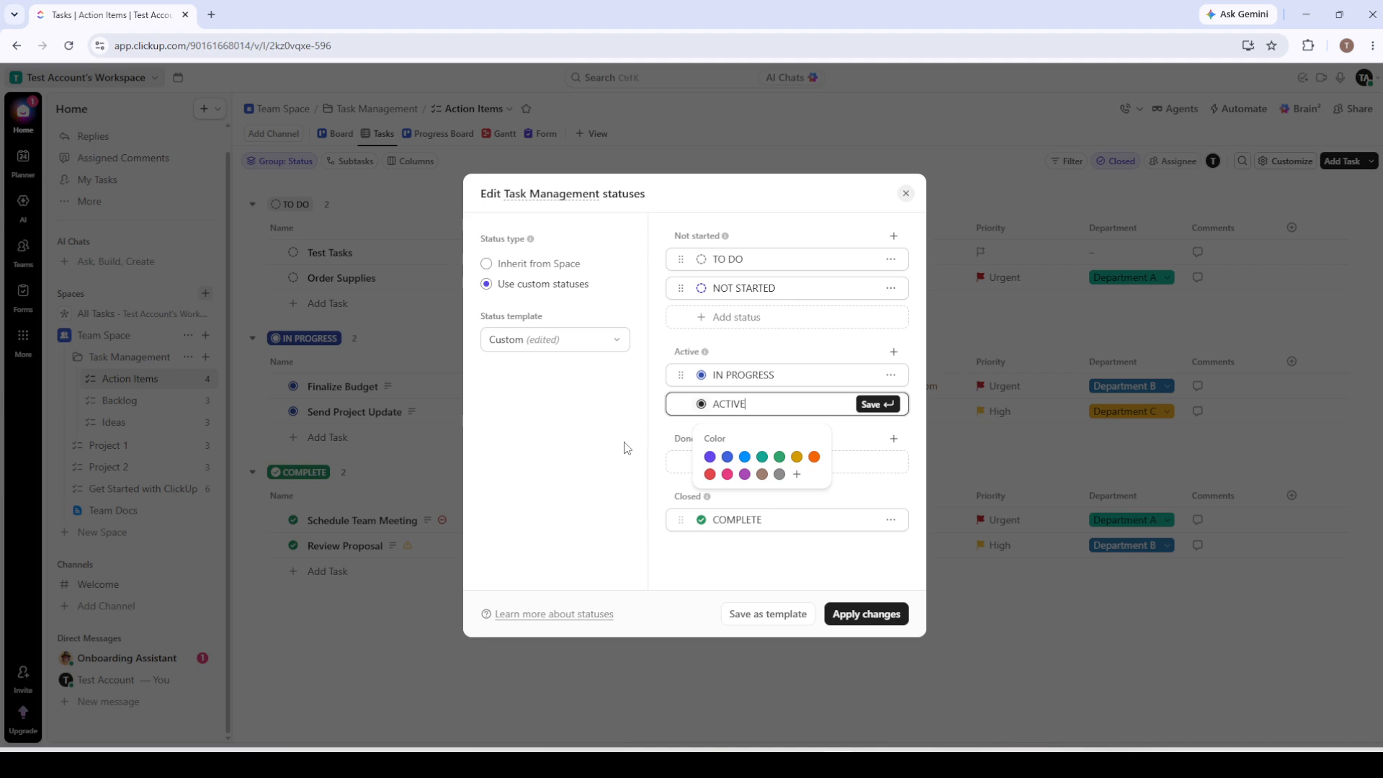
key("Return")
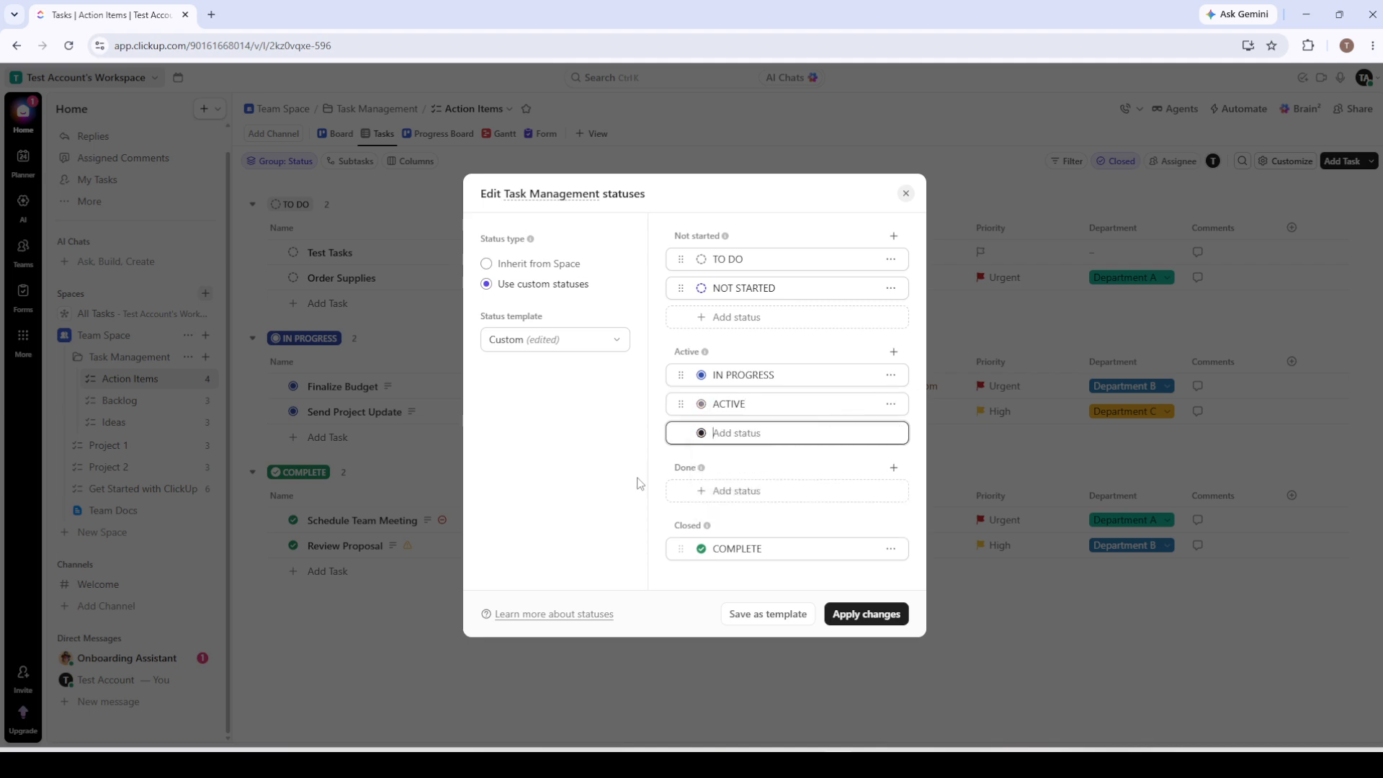
left_click(745, 497)
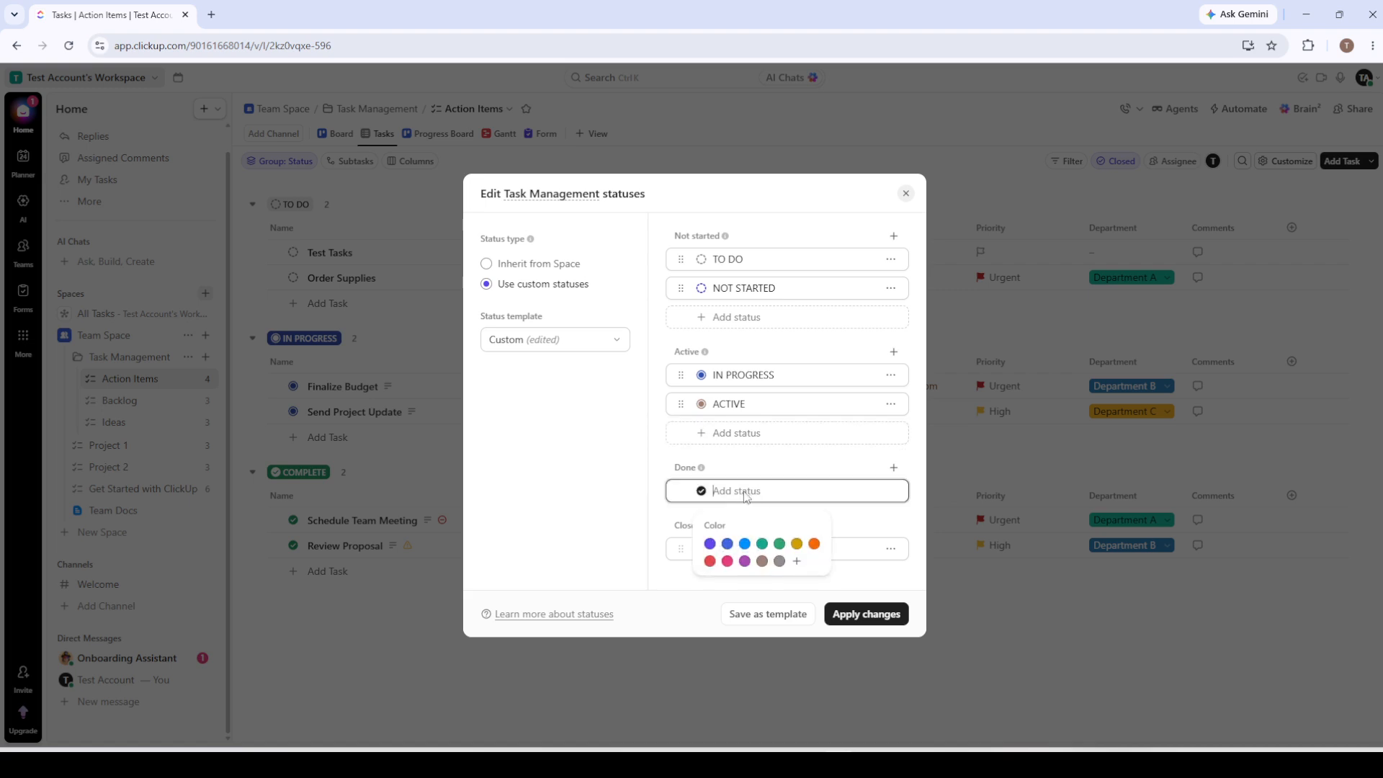
type("DONE")
key("Return")
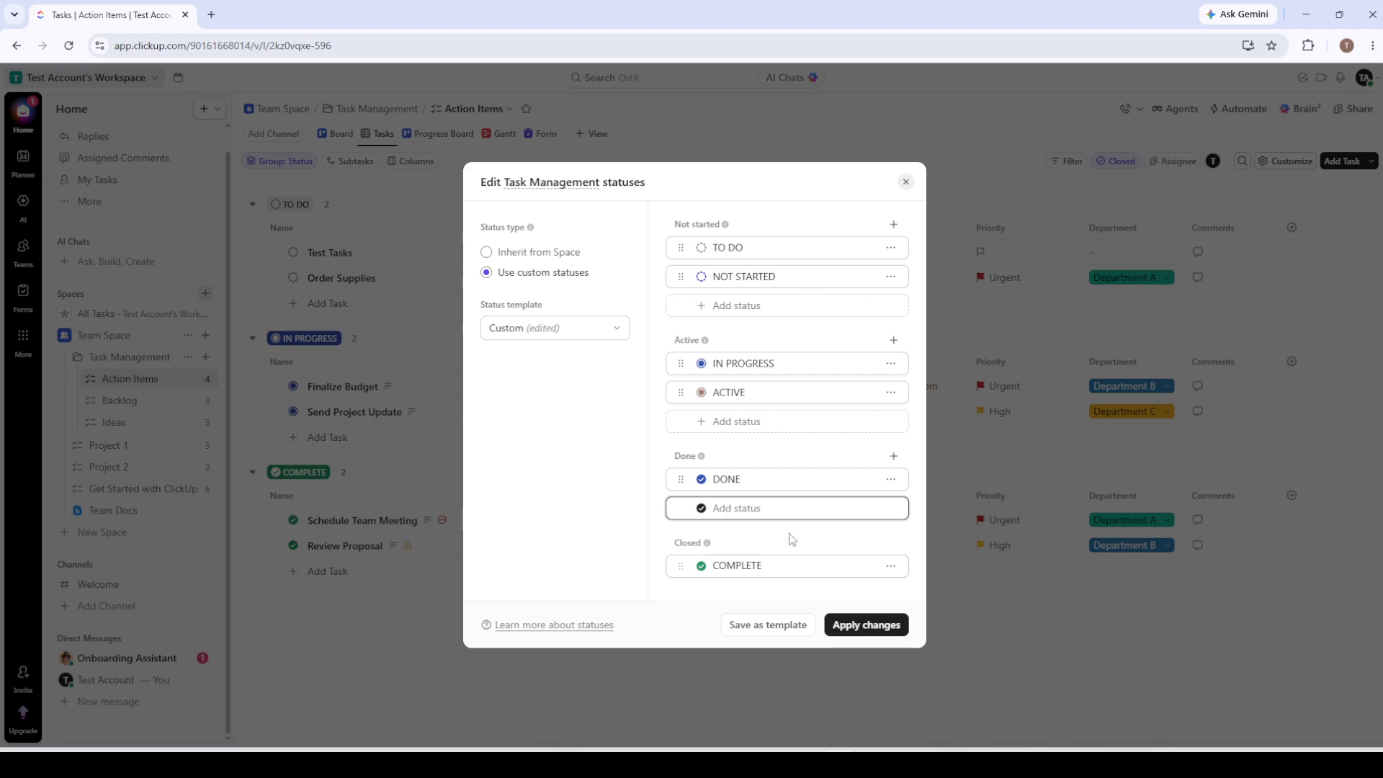
left_click(592, 479)
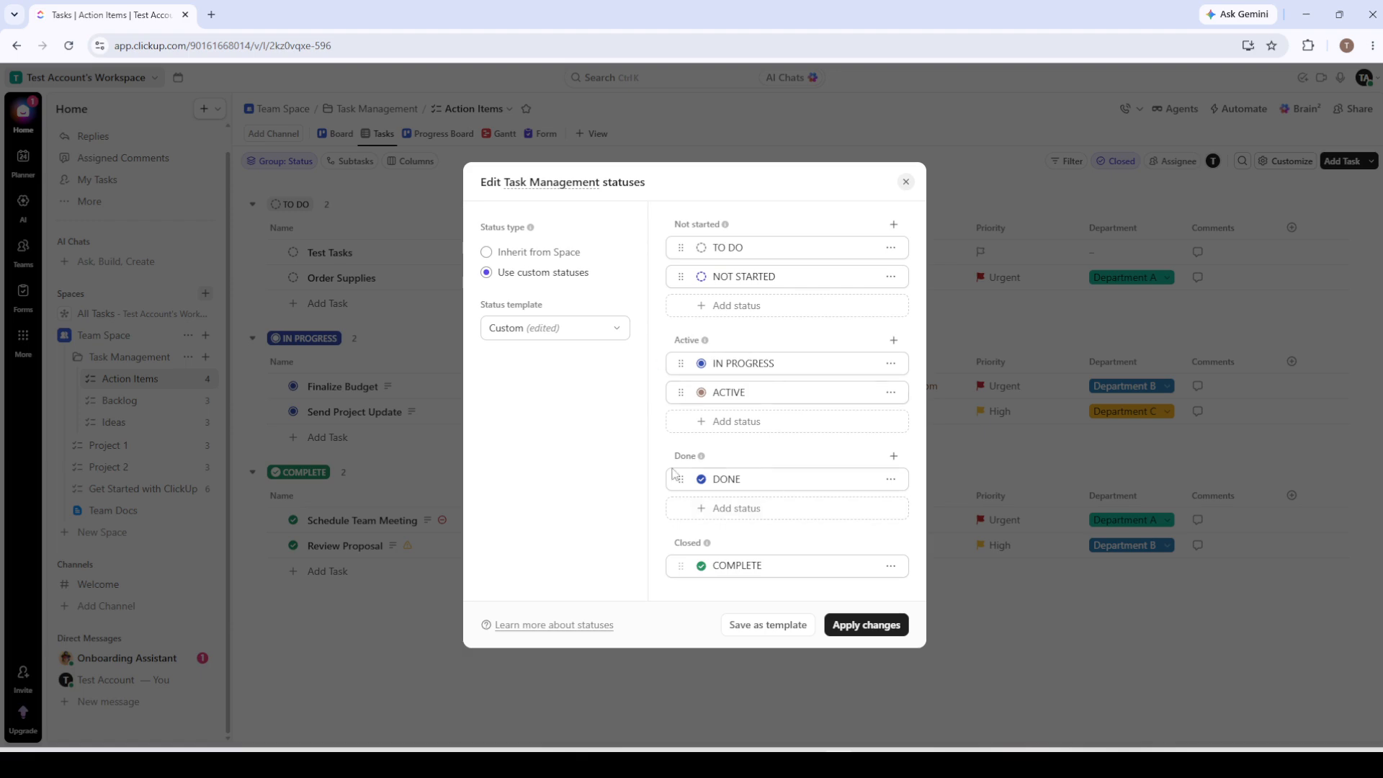
Change the color of the IN PROGRESS status to green.
left_click(702, 364)
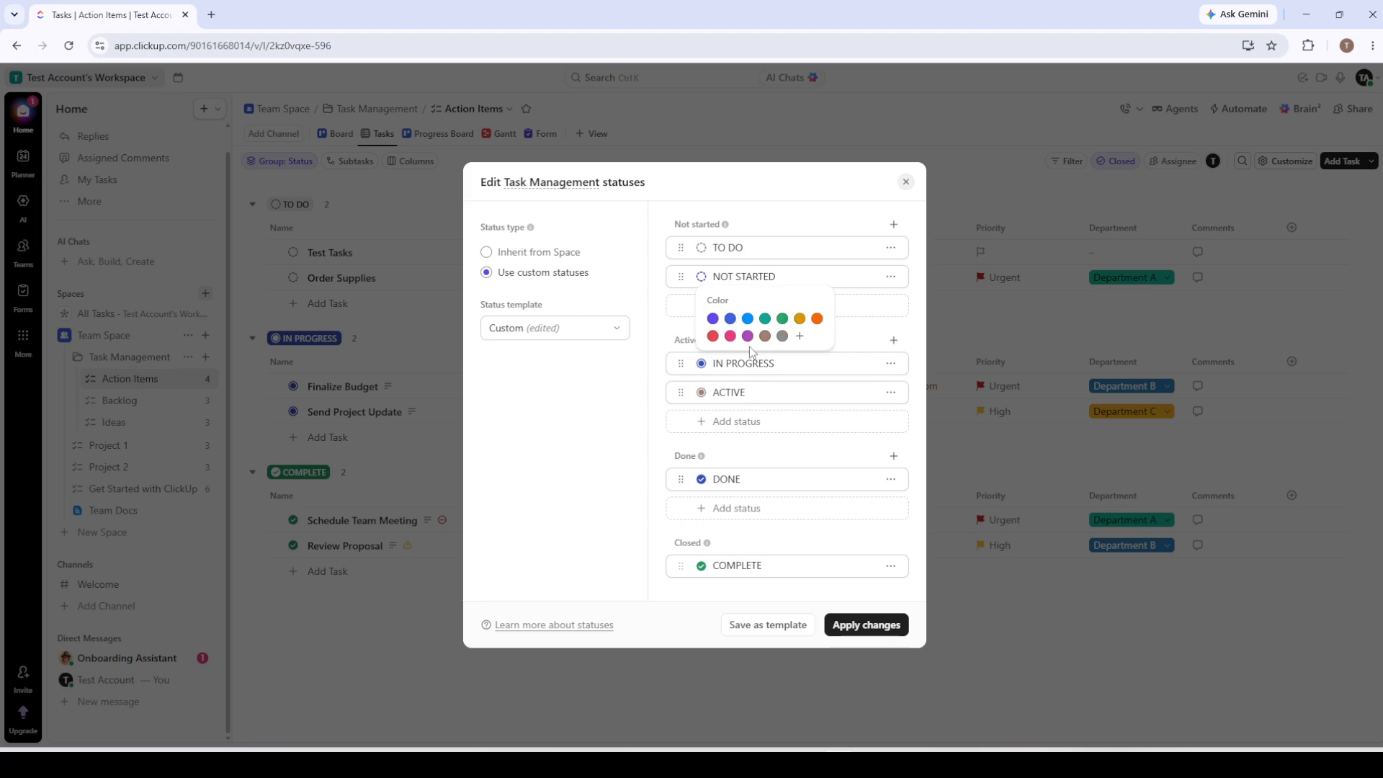
left_click(782, 319)
left_click(702, 487)
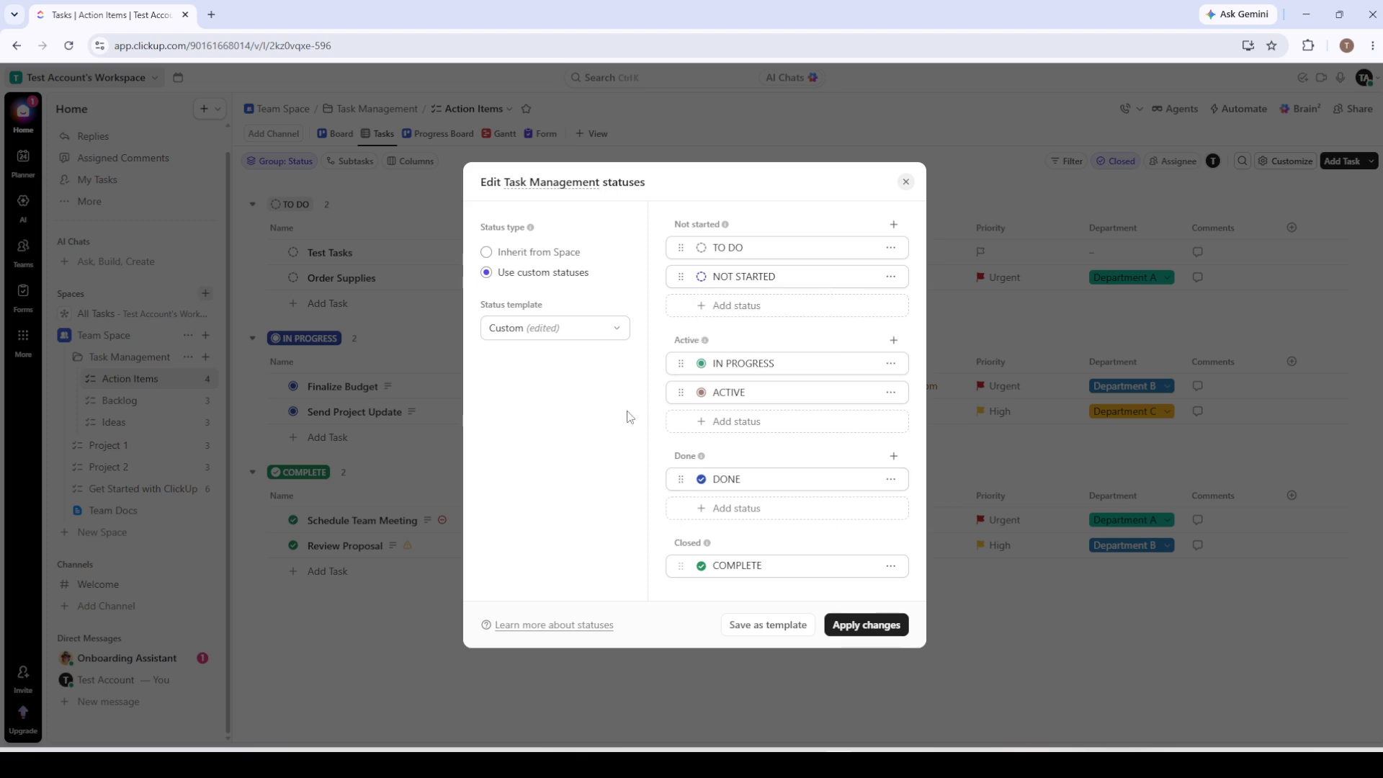
Set the color of the IN PROGRESS status to yellow and apply the status changes to the folder.
left_click(702, 365)
left_click(800, 318)
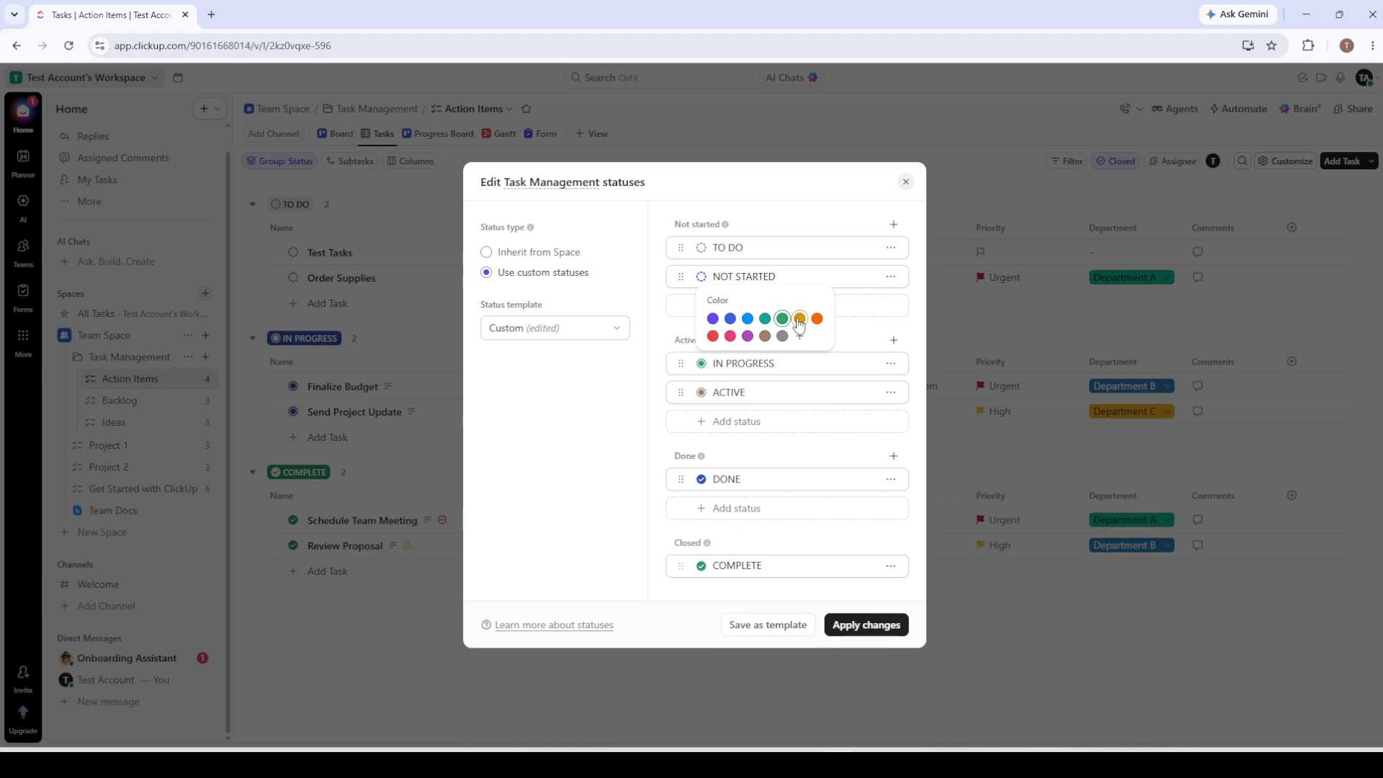
left_click(576, 395)
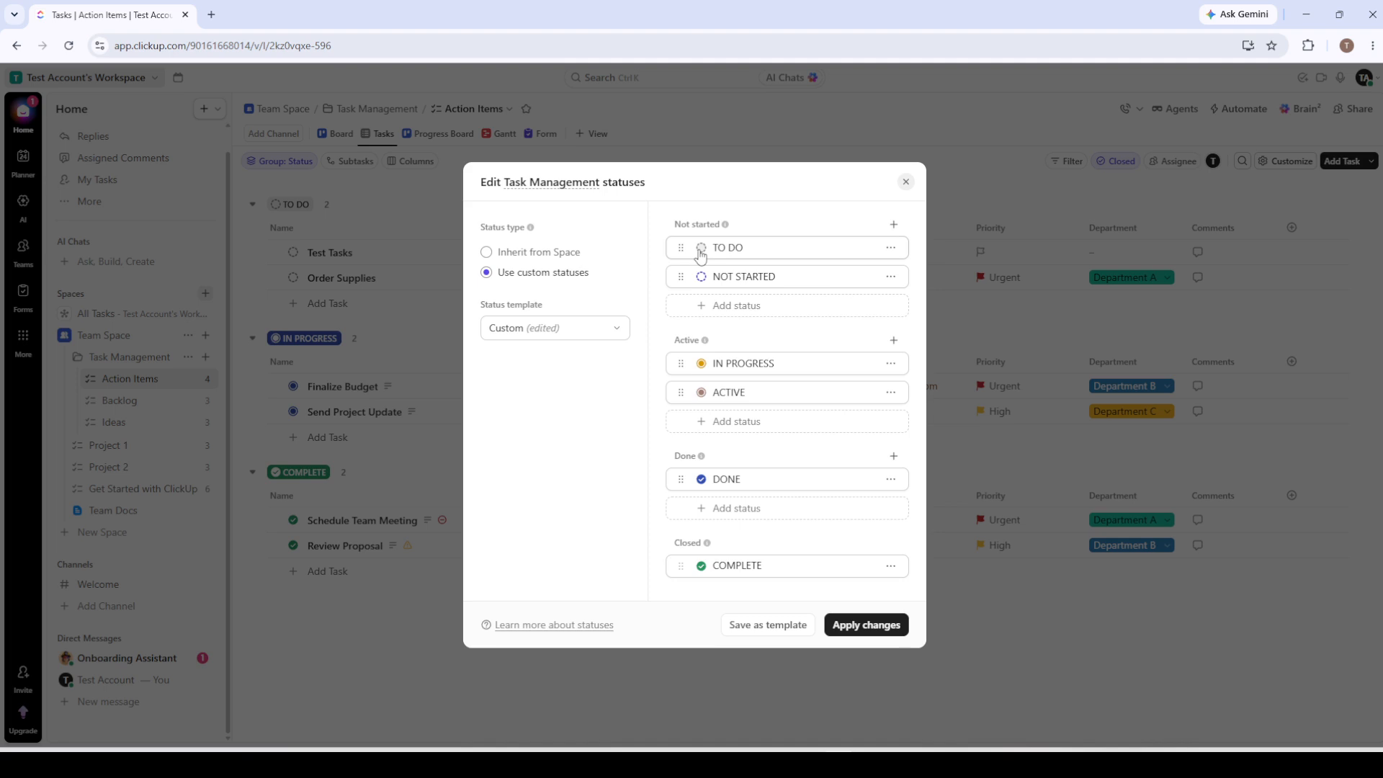
left_click(849, 633)
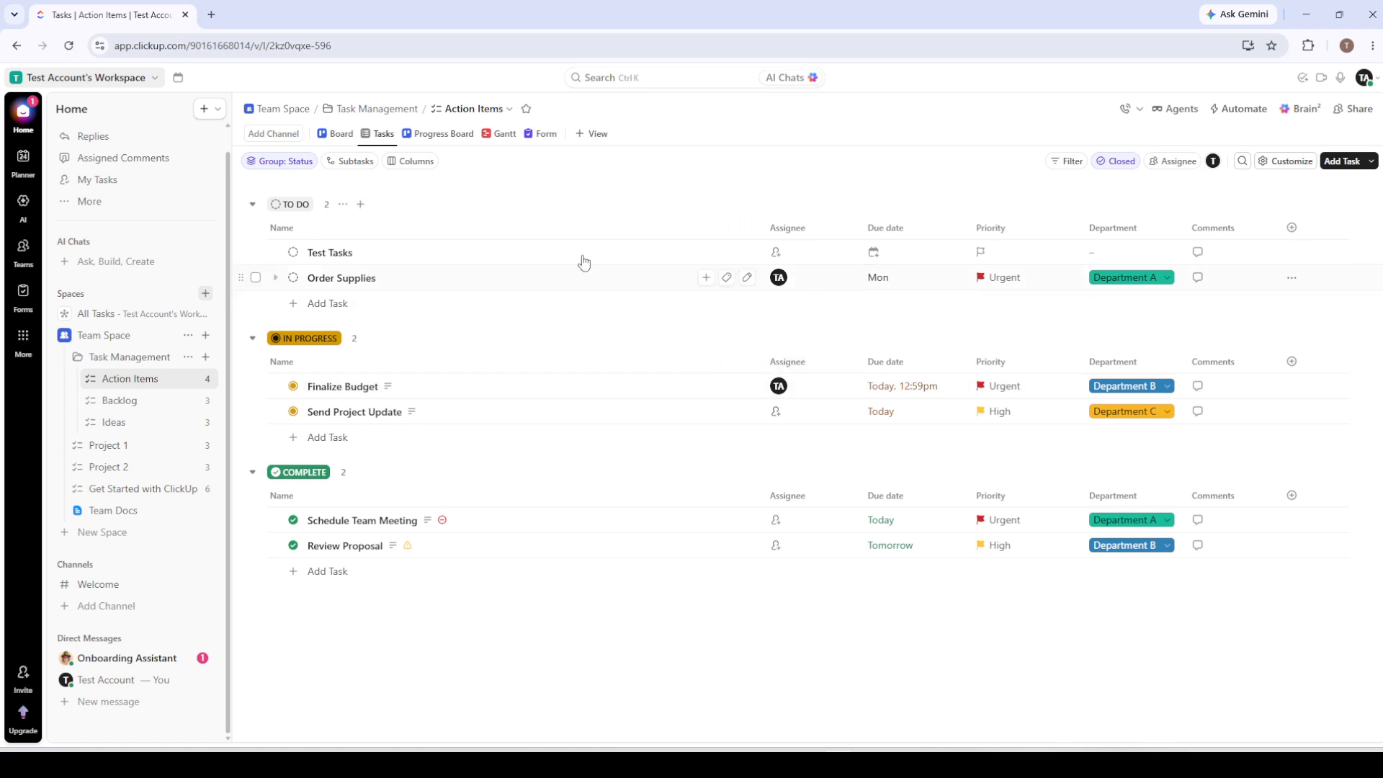
View the group options of the TO DO status in the Action Items task list.
left_click(342, 206)
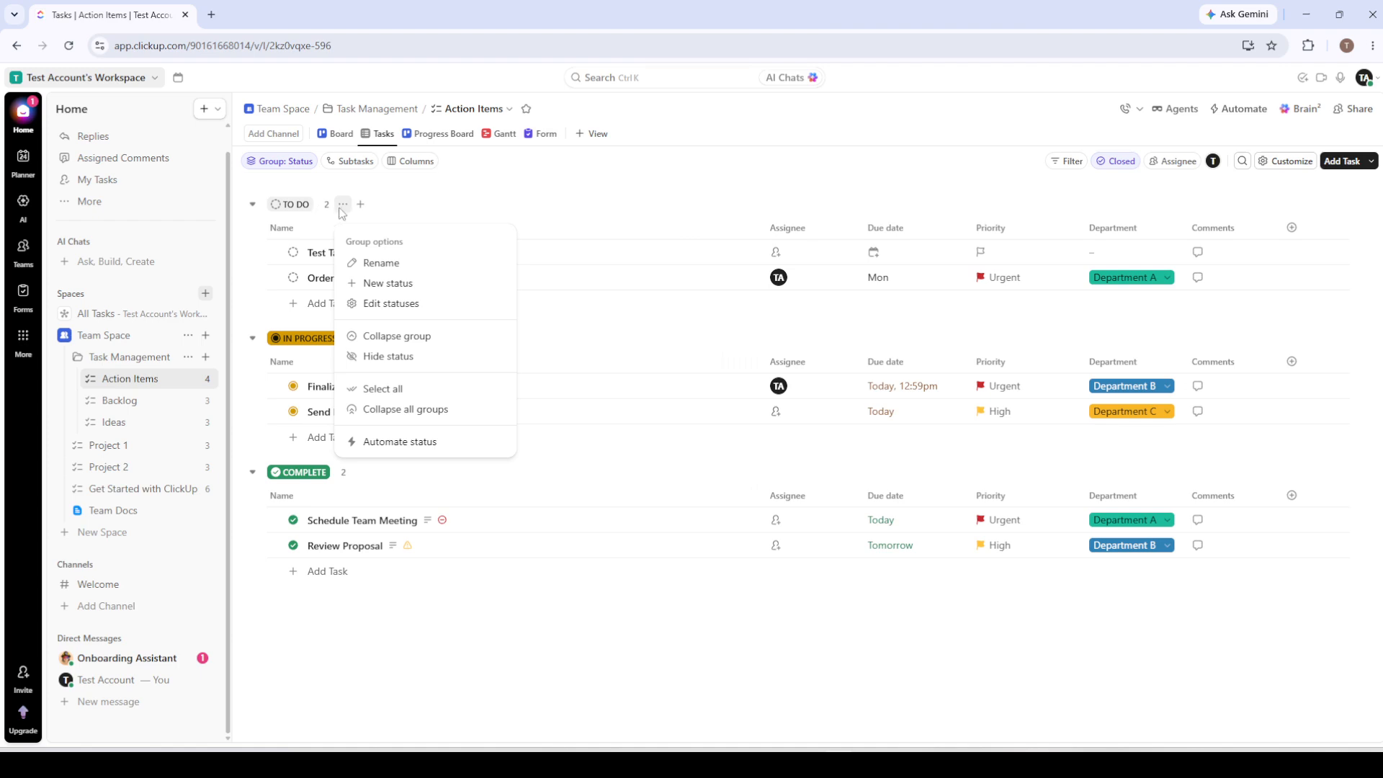
left_click(1292, 232)
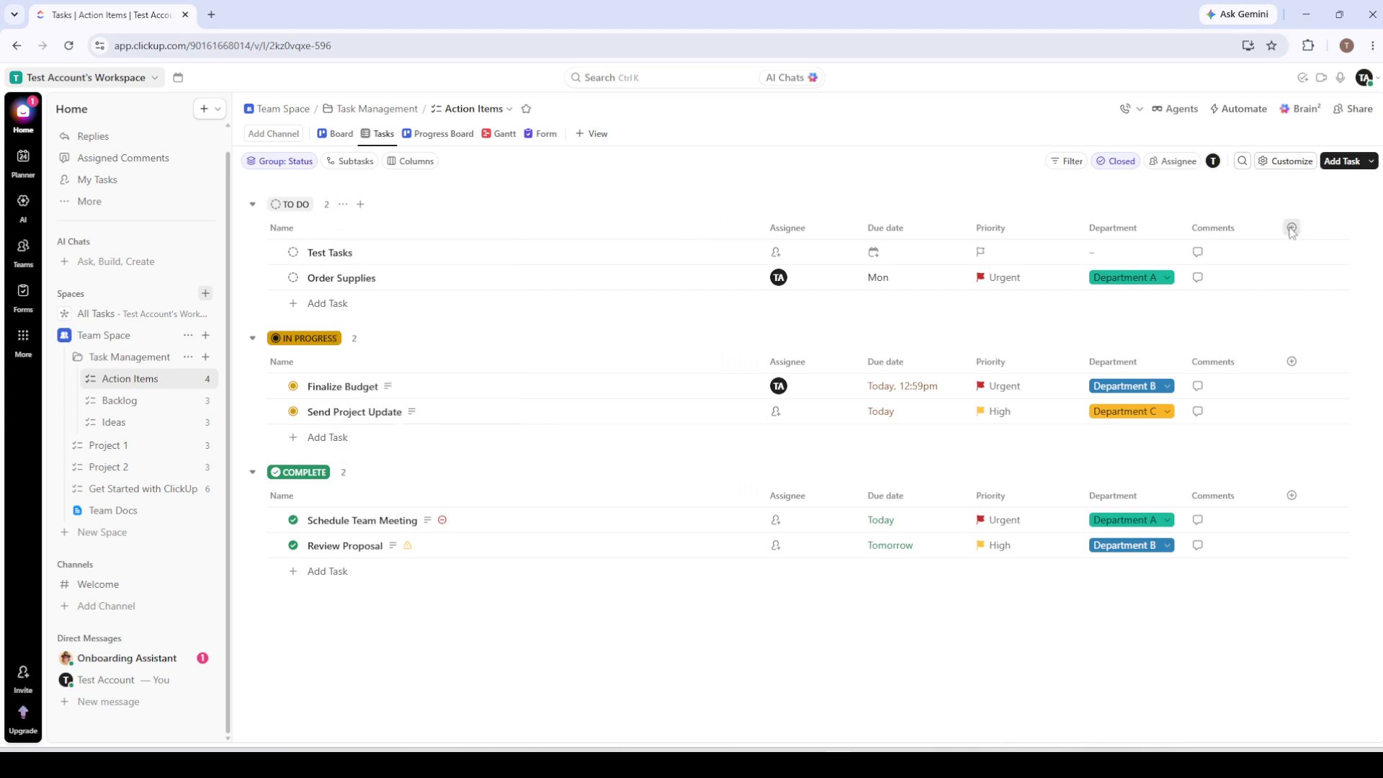
Find the existing Status field and show it as a column in the Action Items task list.
left_click(1292, 229)
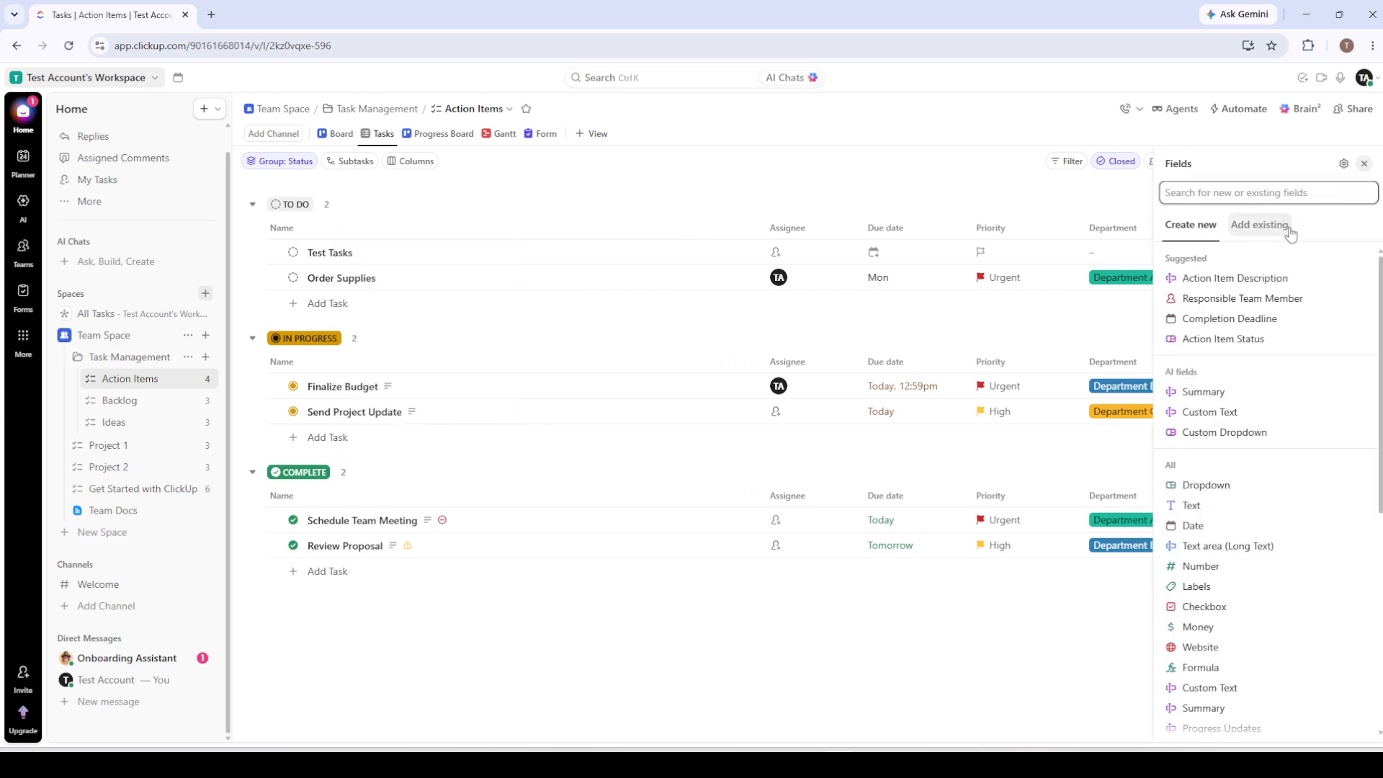
type("sta")
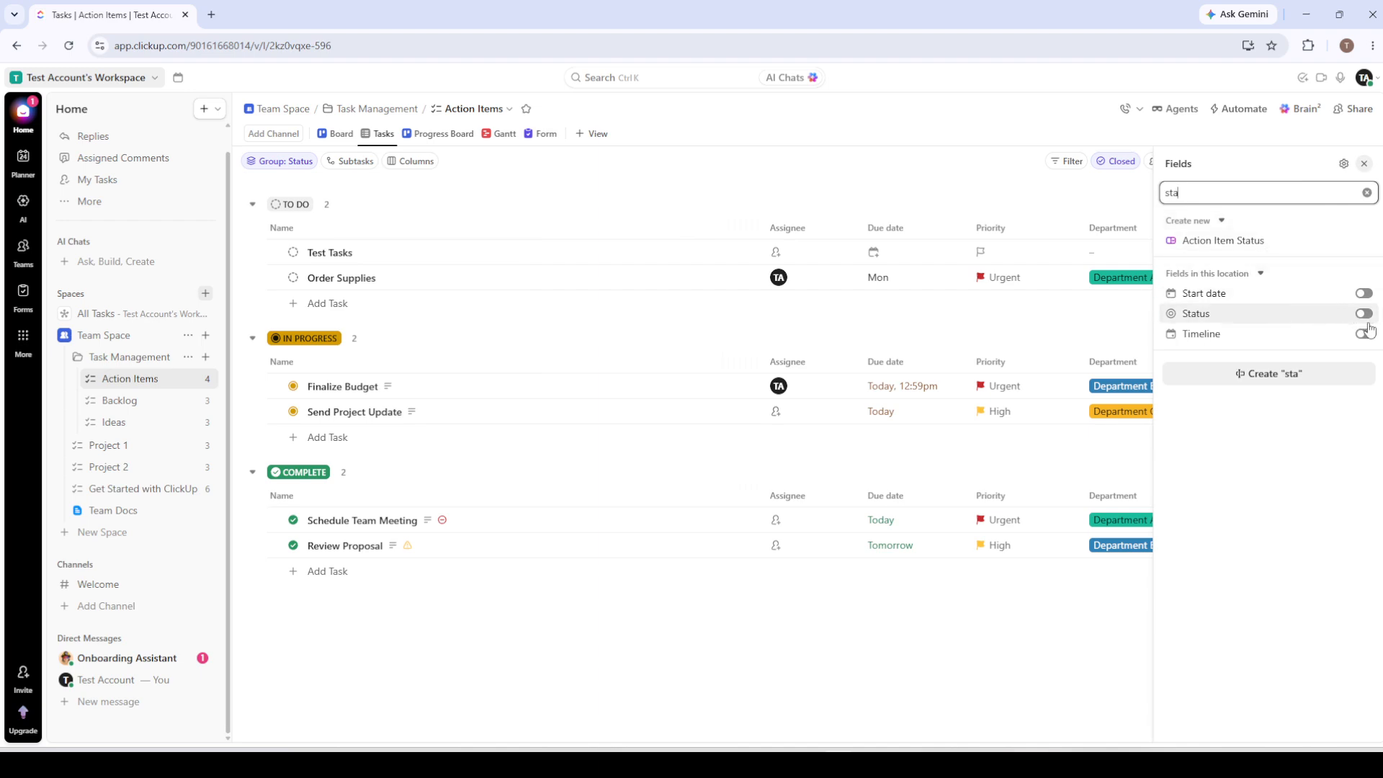
left_click(1366, 321)
left_click(1107, 661)
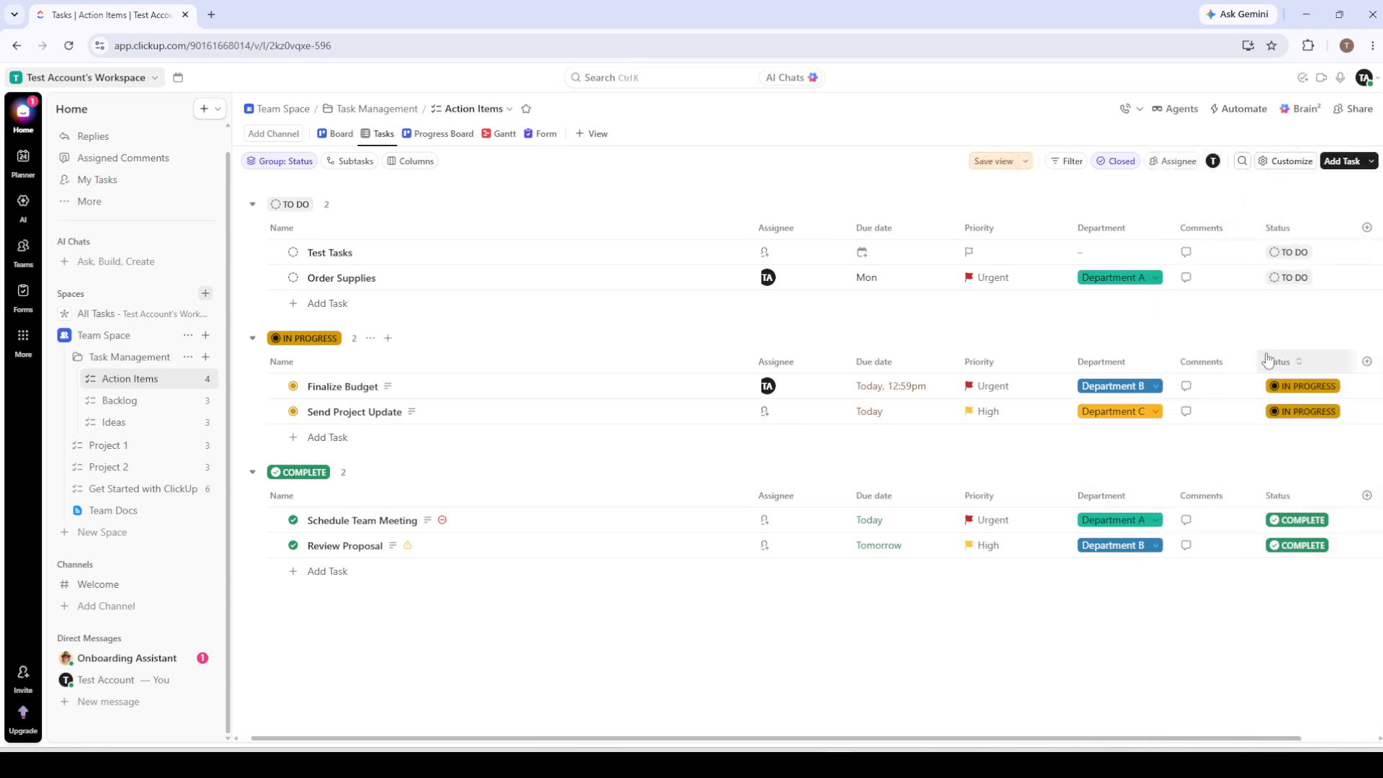
View the Status column's options and the status choices available for the Order Supplies task.
left_click(1289, 229)
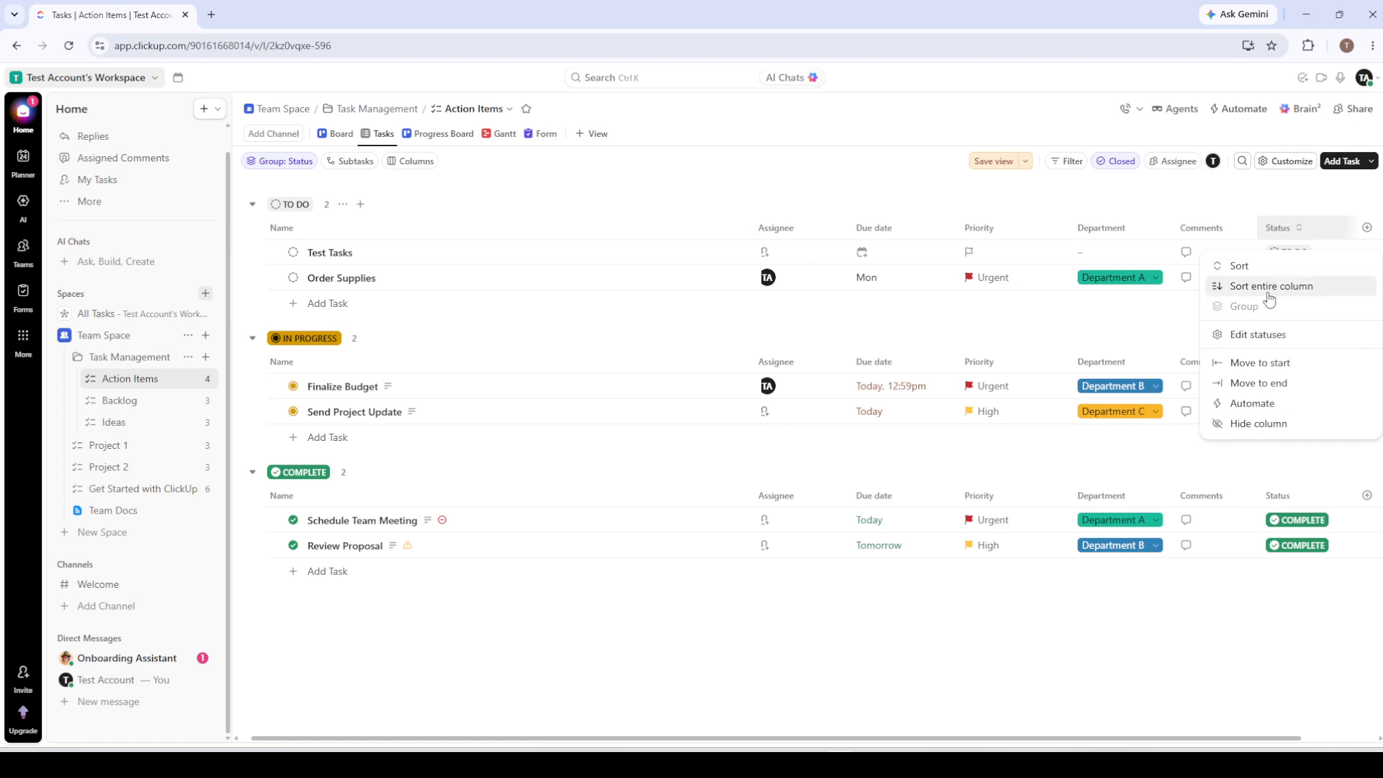
left_click(1151, 657)
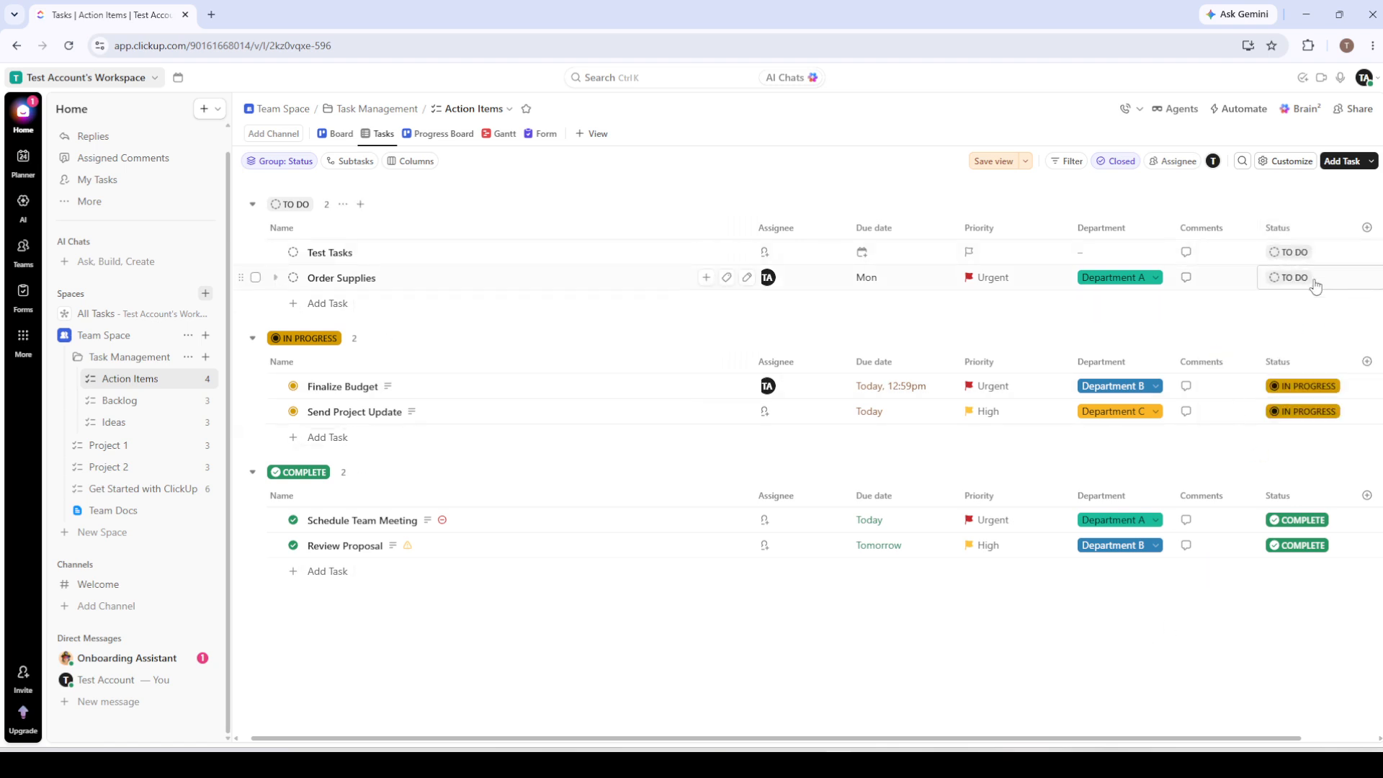
left_click(293, 278)
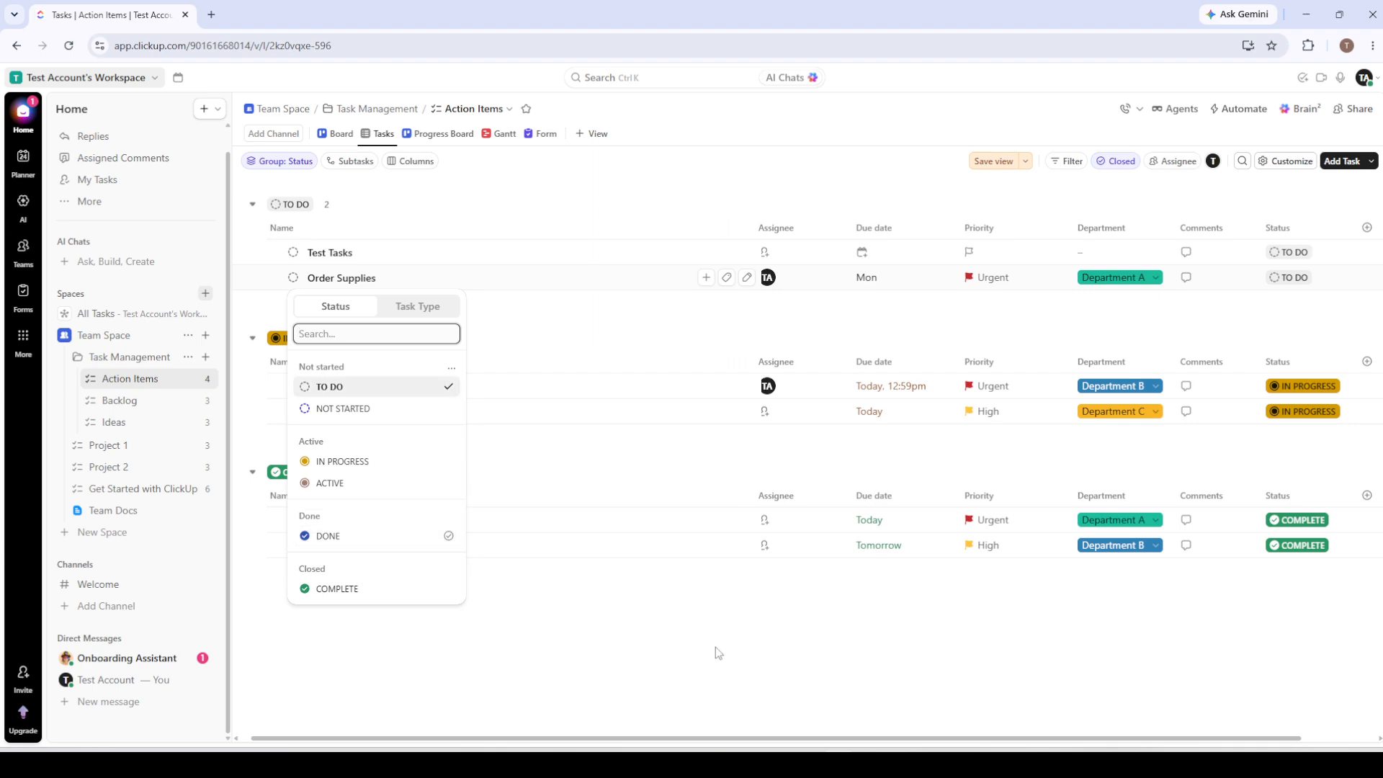
left_click(636, 669)
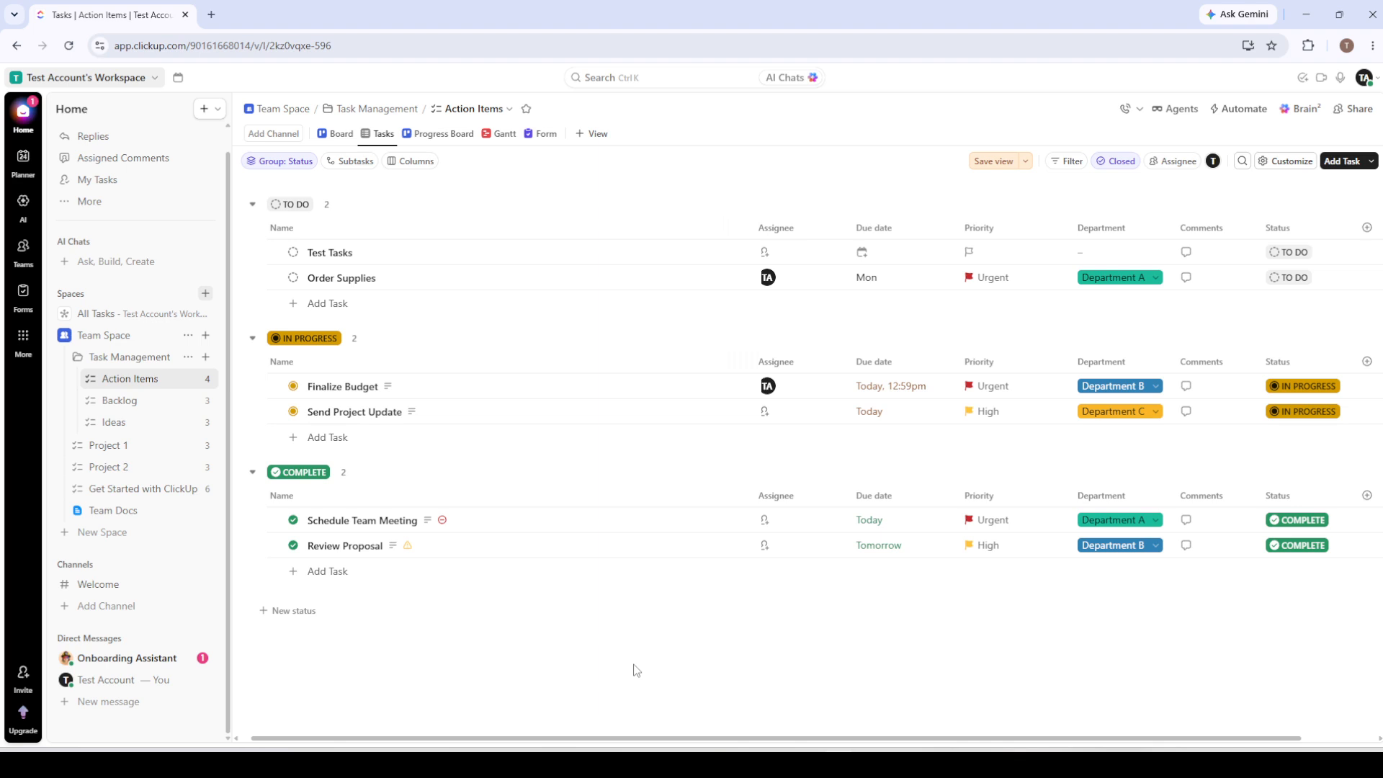